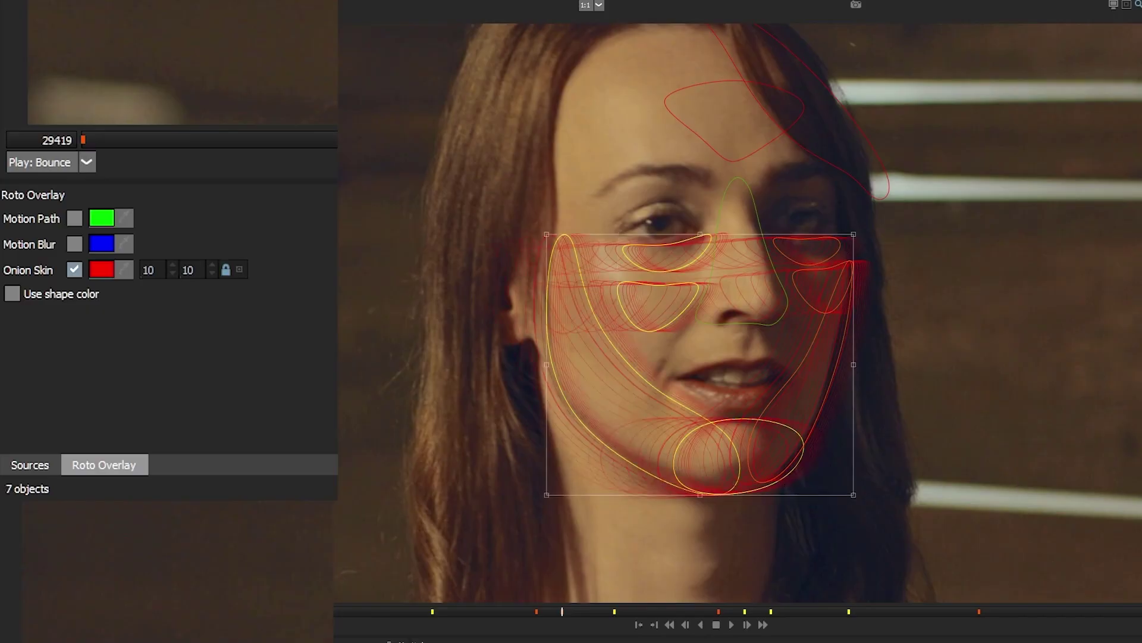
Step: Colour onion-skin outlines by shape colour, then track point 01 forward past frame 70 in 3DEqualizer
{"action": "left_click", "coordinate": [15, 295]}
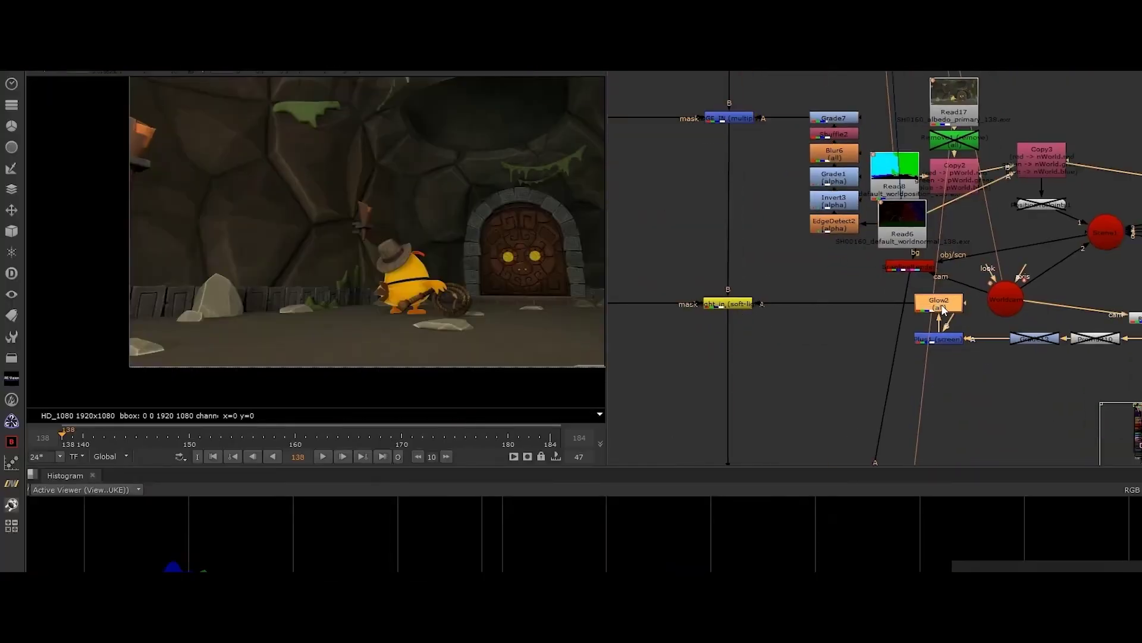
{"action": "key", "text": "1"}
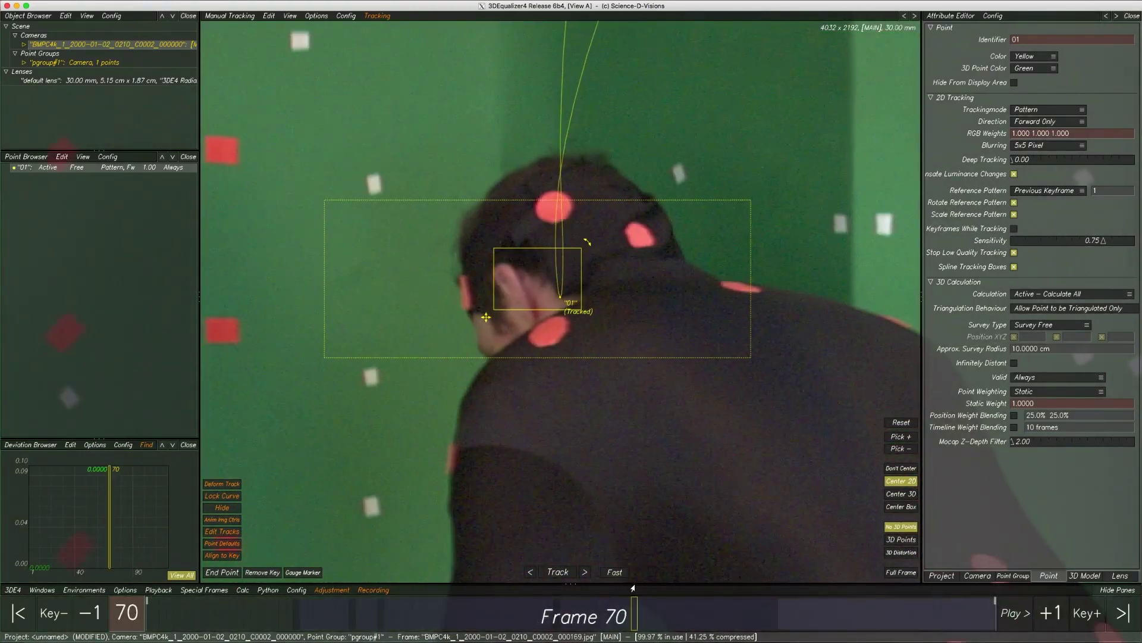
{"action": "left_click", "coordinate": [558, 572]}
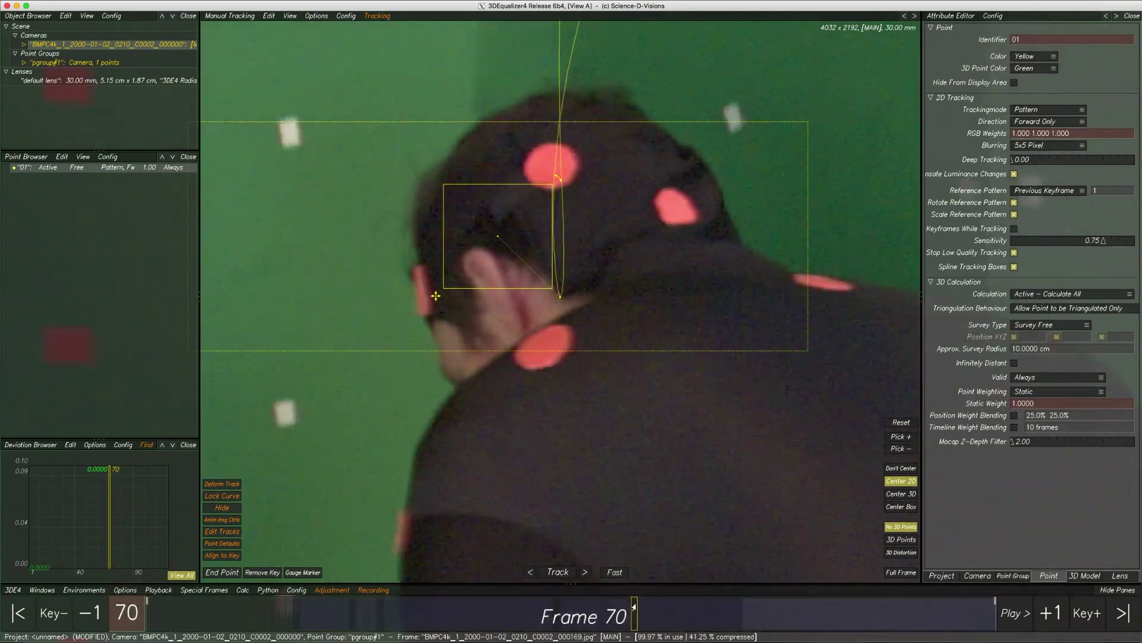
{"action": "left_click", "coordinate": [558, 571]}
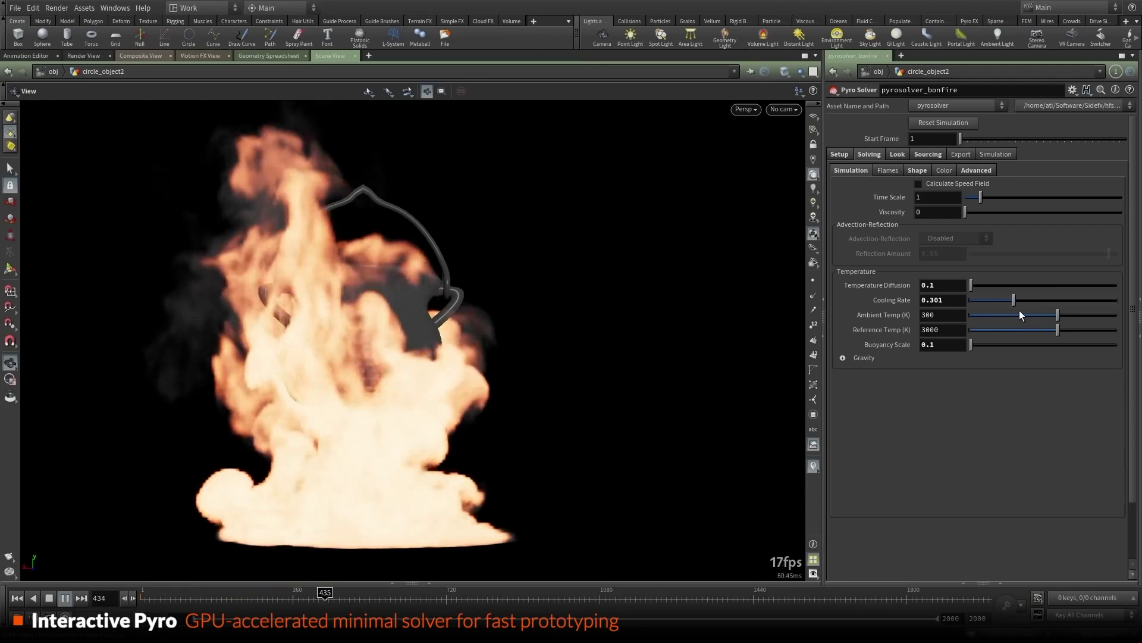
Step: Raise the pyrosolver_bonfire Cooling Rate to 0.301 while the fire simulation plays
{"action": "left_click_drag", "start_coordinate": [1054, 308], "coordinate": [1066, 309]}
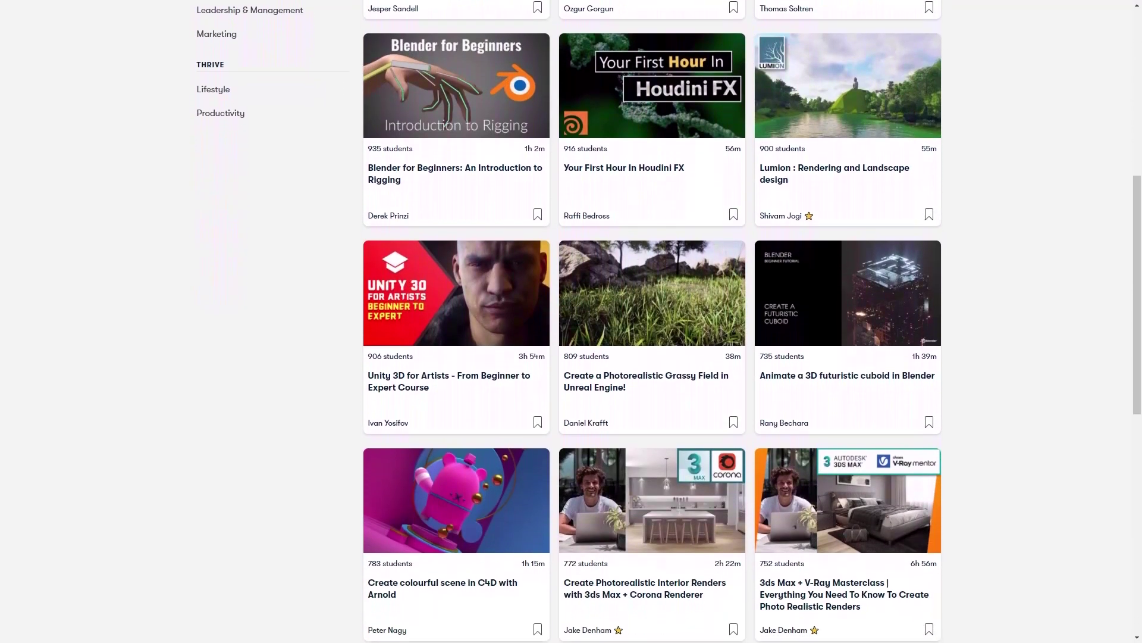
Step: Scroll the Skillshare grid to the 3ds Max + Corona and V-Ray Masterclass course cards
{"action": "scroll", "coordinate": [652, 321], "scroll_direction": "down", "scroll_amount": 1}
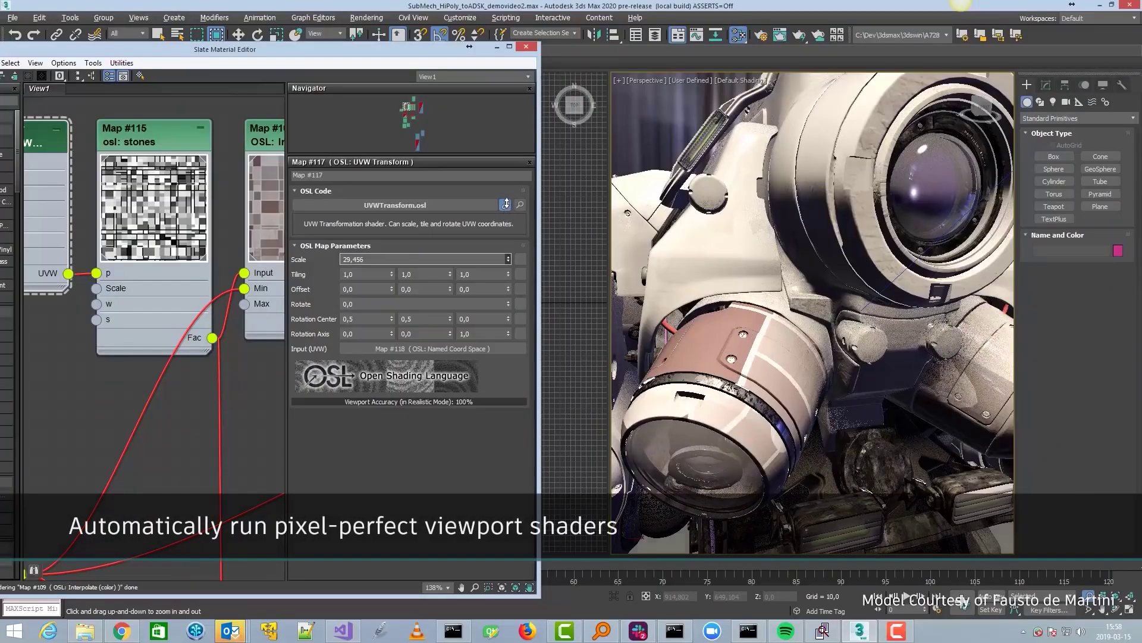
Step: Lower the shader's texture scale, then generate a Birds - Pigeon flock in Debris Maker
{"action": "left_click_drag", "start_coordinate": [507, 203], "coordinate": [507, 228]}
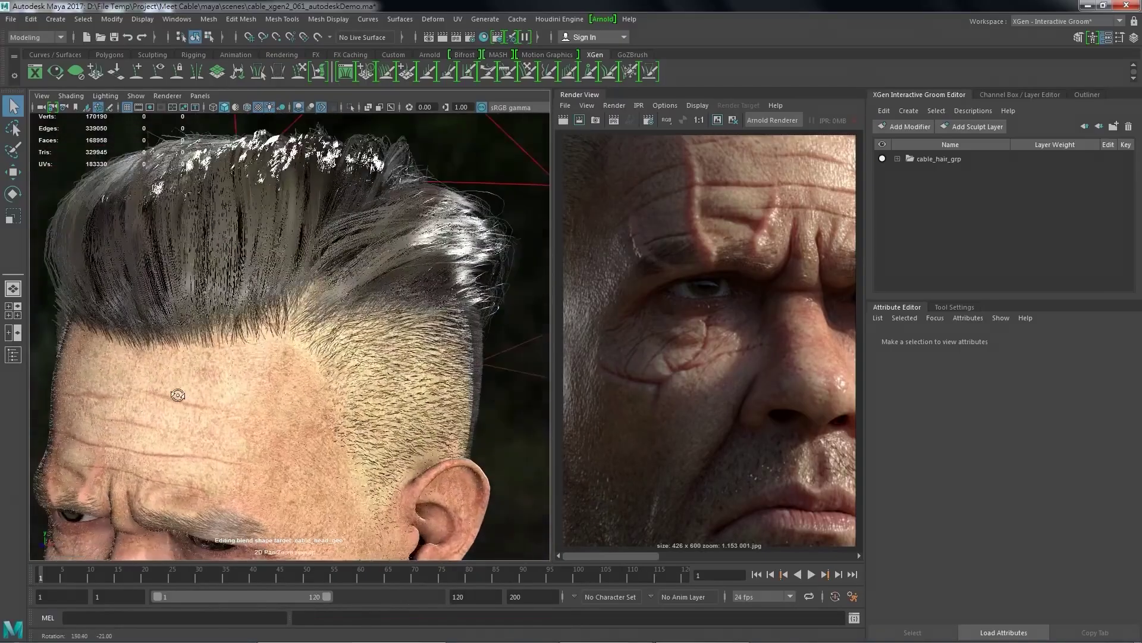
{"action": "left_click_drag", "start_coordinate": [177, 395], "coordinate": [286, 500], "text": "alt"}
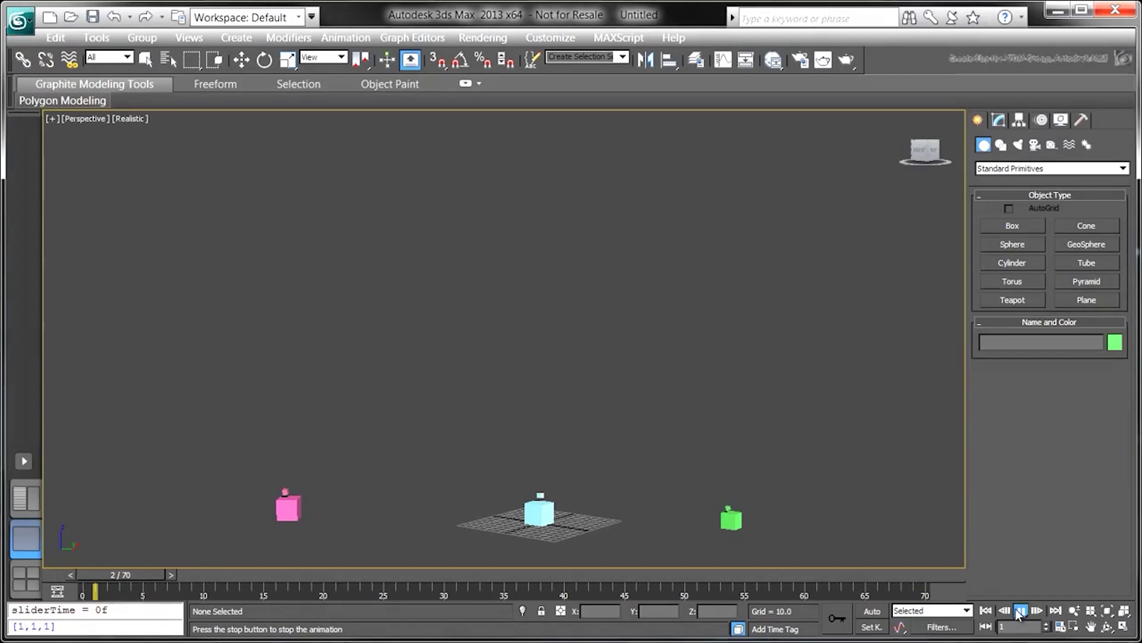
{"action": "left_click", "coordinate": [1020, 610]}
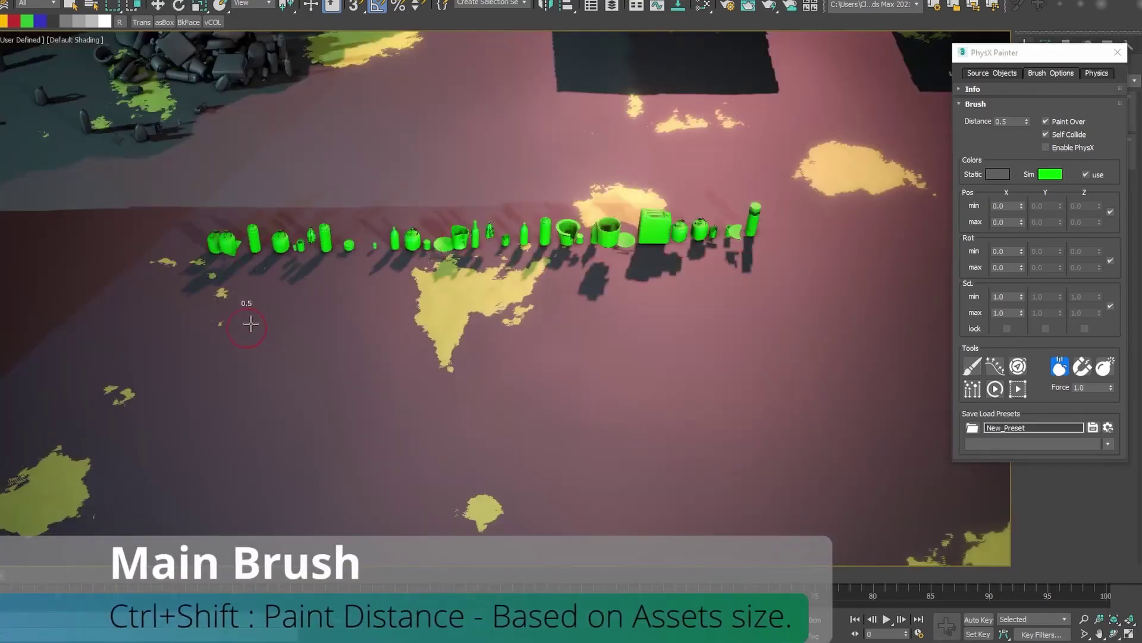
Step: Paint two rows of green props onto the floor, then begin the random-rotation box script
{"action": "left_click_drag", "start_coordinate": [248, 319], "coordinate": [461, 307]}
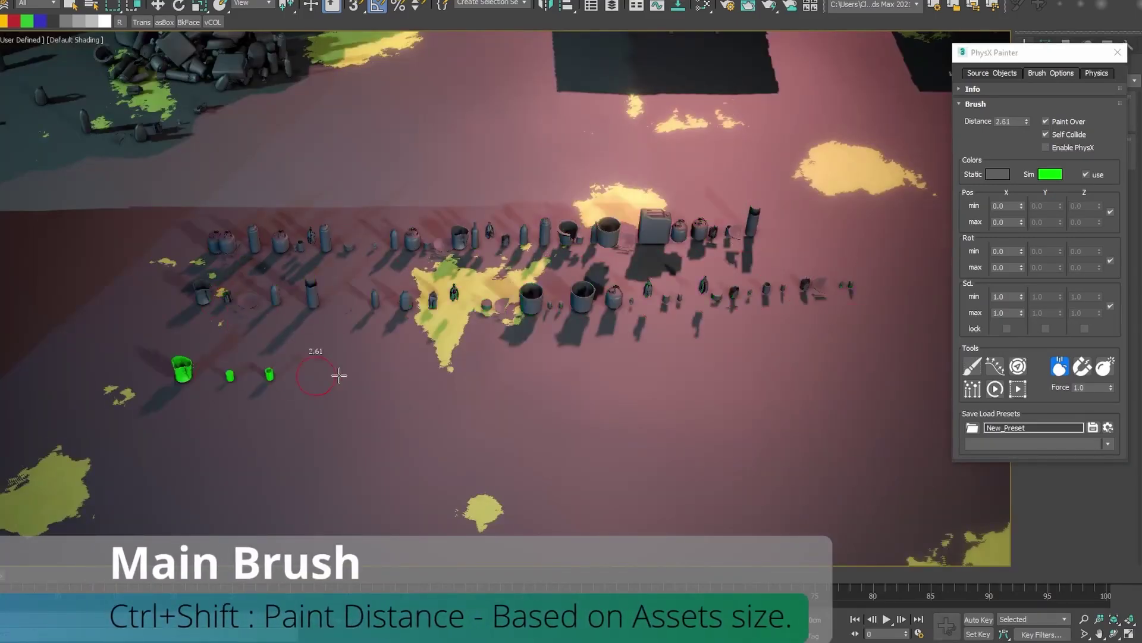
{"action": "left_click_drag", "start_coordinate": [339, 375], "coordinate": [684, 472]}
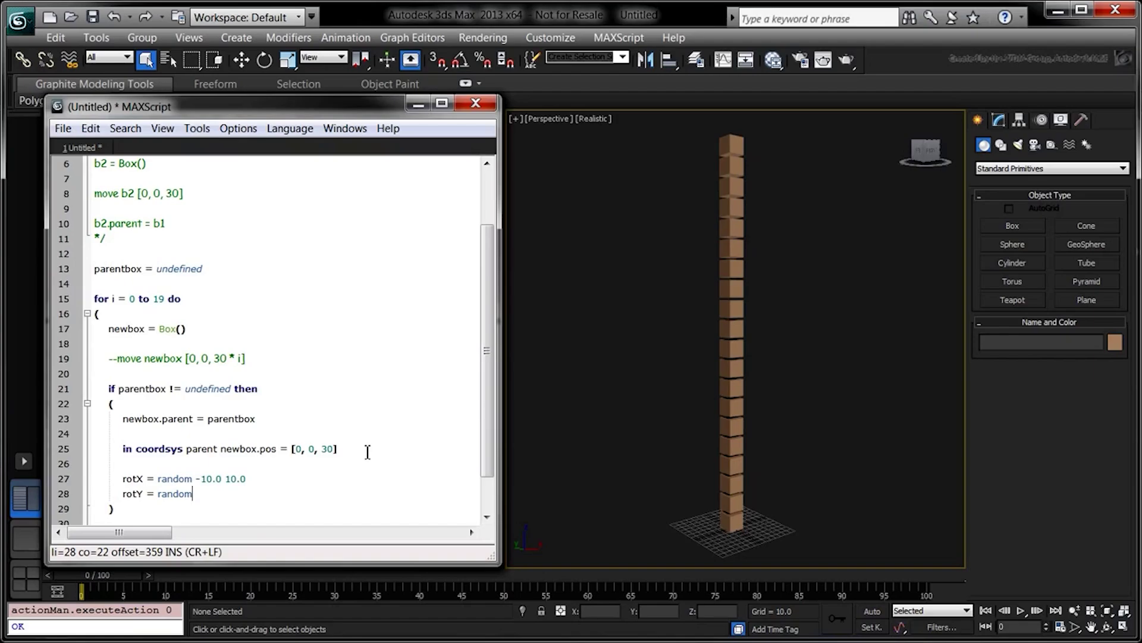
{"action": "type", "text": "-10.0 10.0"}
{"action": "key", "text": "Return"}
Step: Add rotZ = random -10.0 10.0, run the box tower script, then run the rock fracture script
{"action": "type", "text": "rotZ = random -10.0 10.0"}
{"action": "key", "text": "Return"}
{"action": "type", "text": "about newbox.parent rotate newbox (eulerAngles rotX rotY rotZ"}
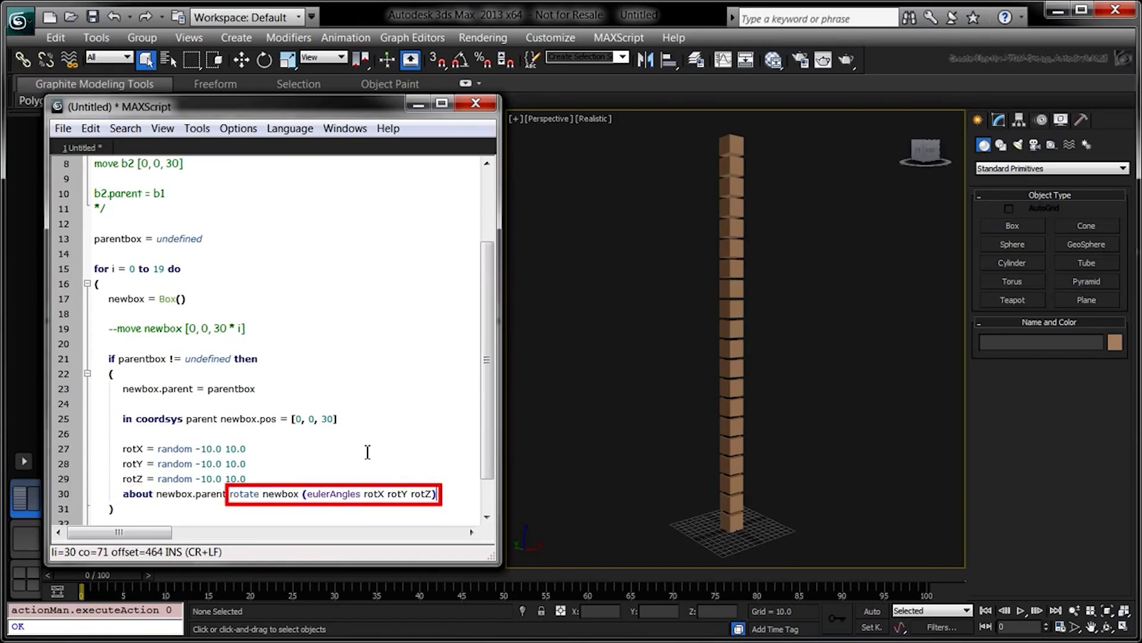
{"action": "key", "text": "ctrl+e"}
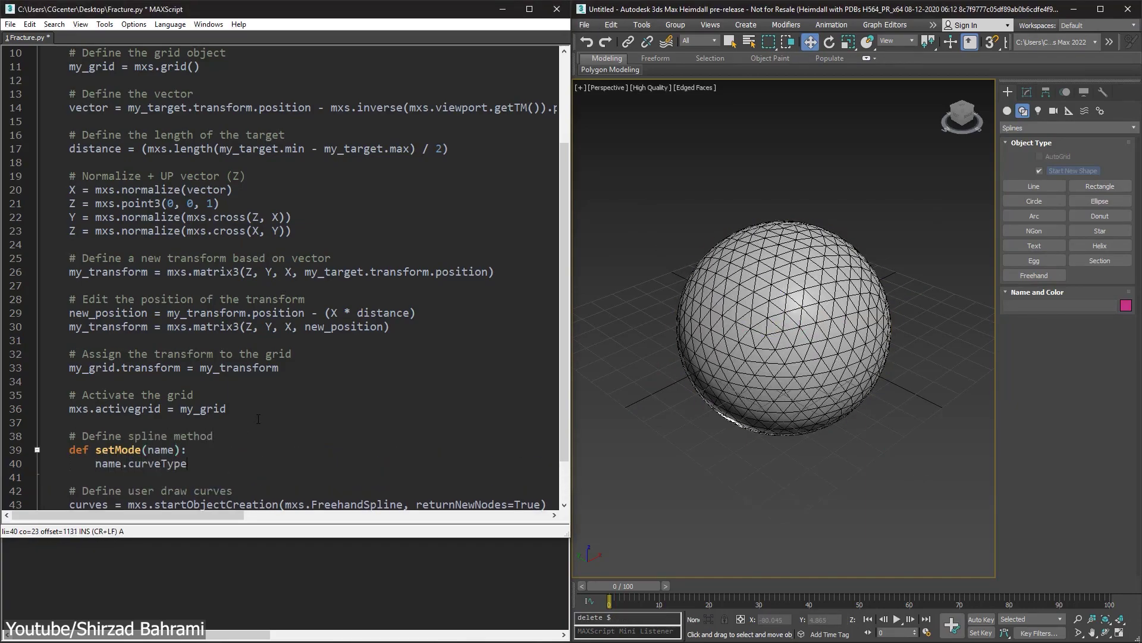
{"action": "type", "text": ", new"}
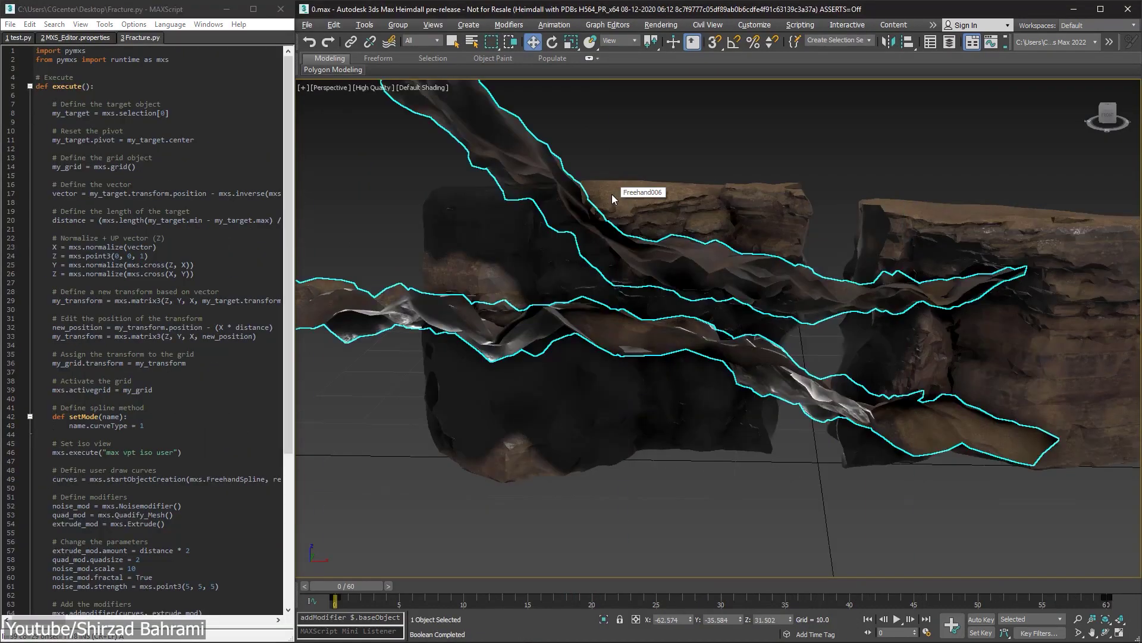
{"action": "key", "text": "ctrl+e"}
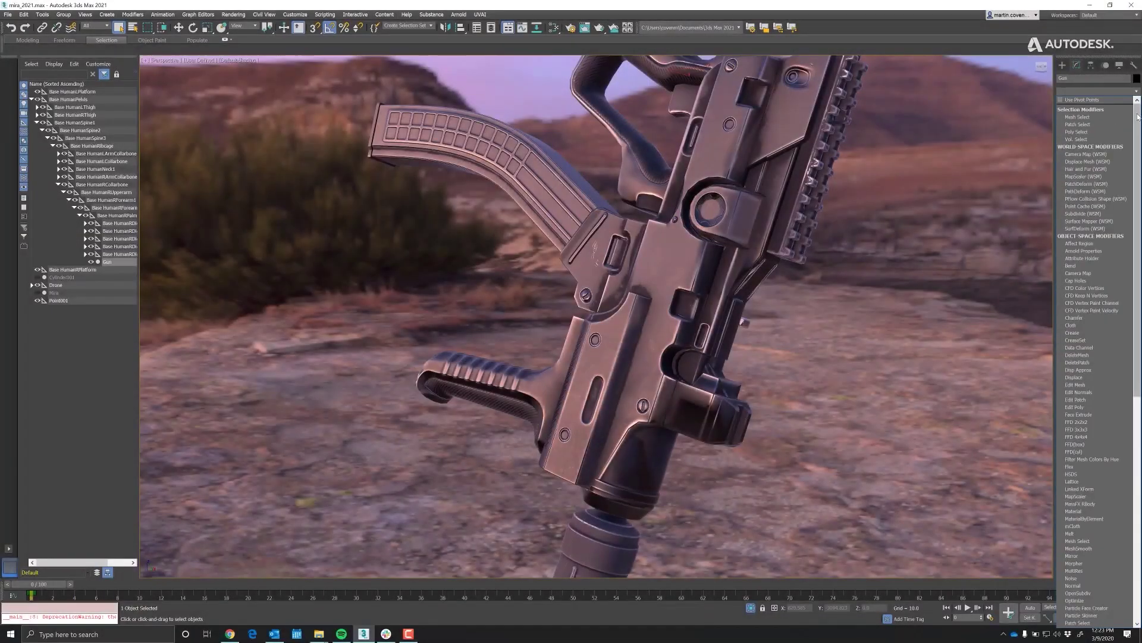
Step: Add a Weighted Normals modifier to the rifle model
{"action": "left_click", "coordinate": [1091, 606]}
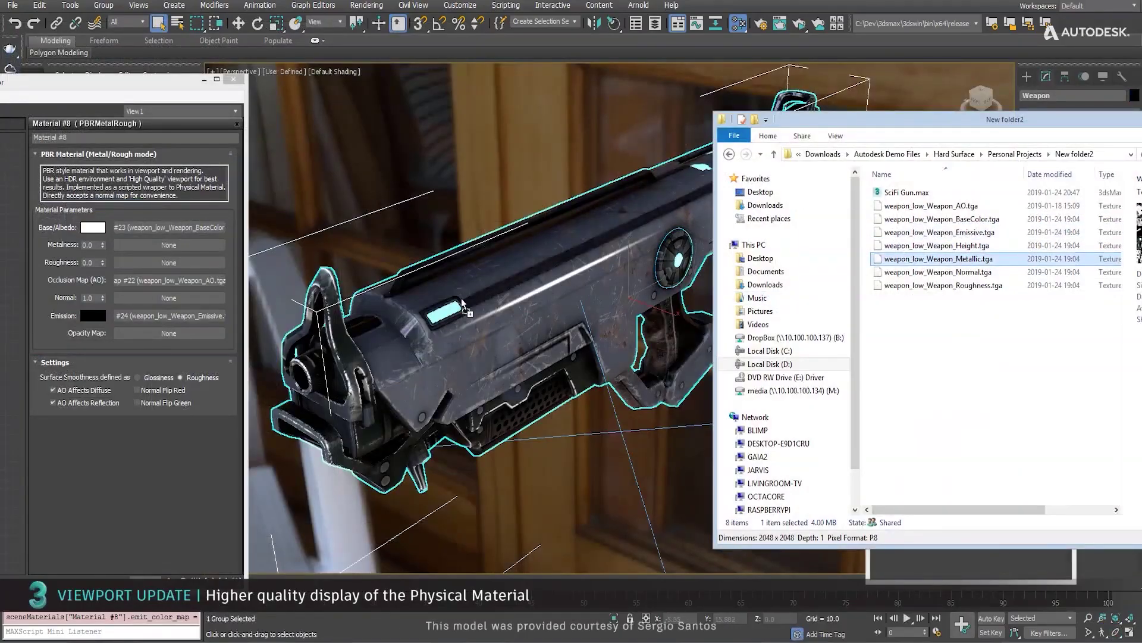
Step: Apply a texture to the weapon's material maps
{"action": "left_click_drag", "start_coordinate": [463, 302], "coordinate": [464, 303]}
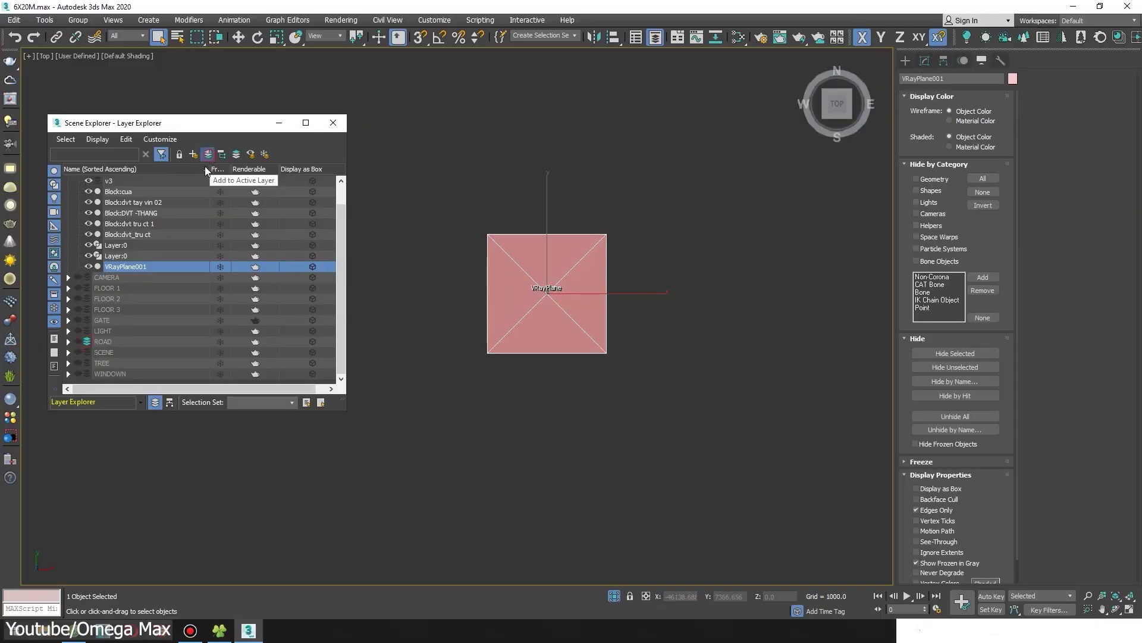
Step: Delete VRayPlane001 and unhide all objects, including hidden layers
{"action": "key", "text": "Delete"}
{"action": "scroll", "coordinate": [151, 273], "scroll_direction": "up", "scroll_amount": 2}
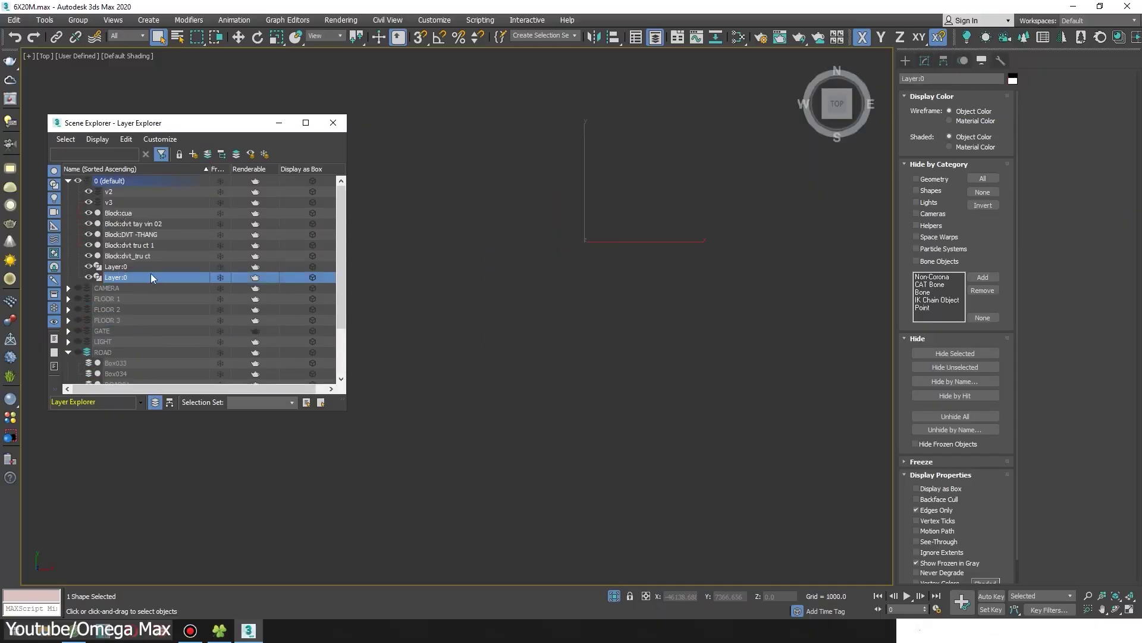
{"action": "left_click", "coordinate": [128, 257]}
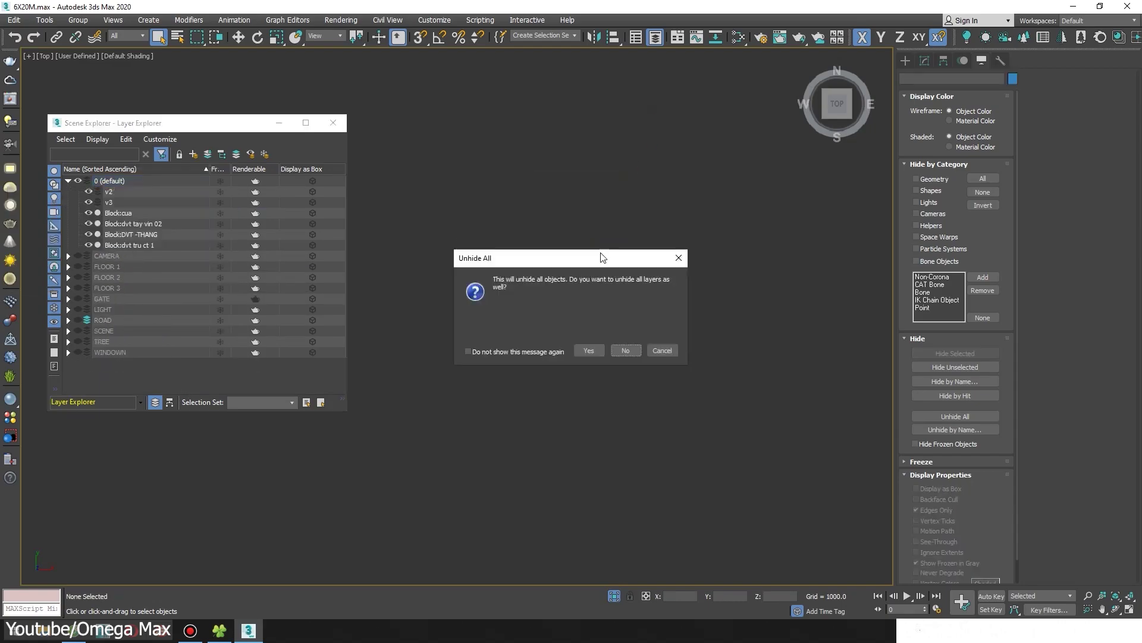
{"action": "key", "text": "Return"}
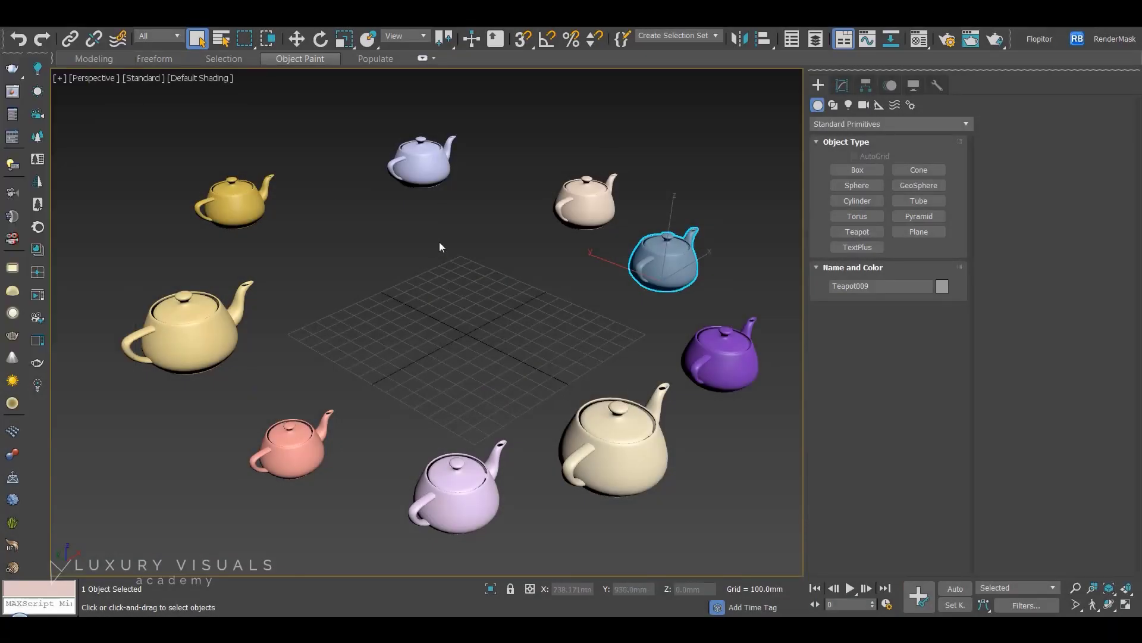
Step: XRef Interior.max into the teapot scene, keep it visible, and render the perspective view
{"action": "left_click", "coordinate": [12, 18]}
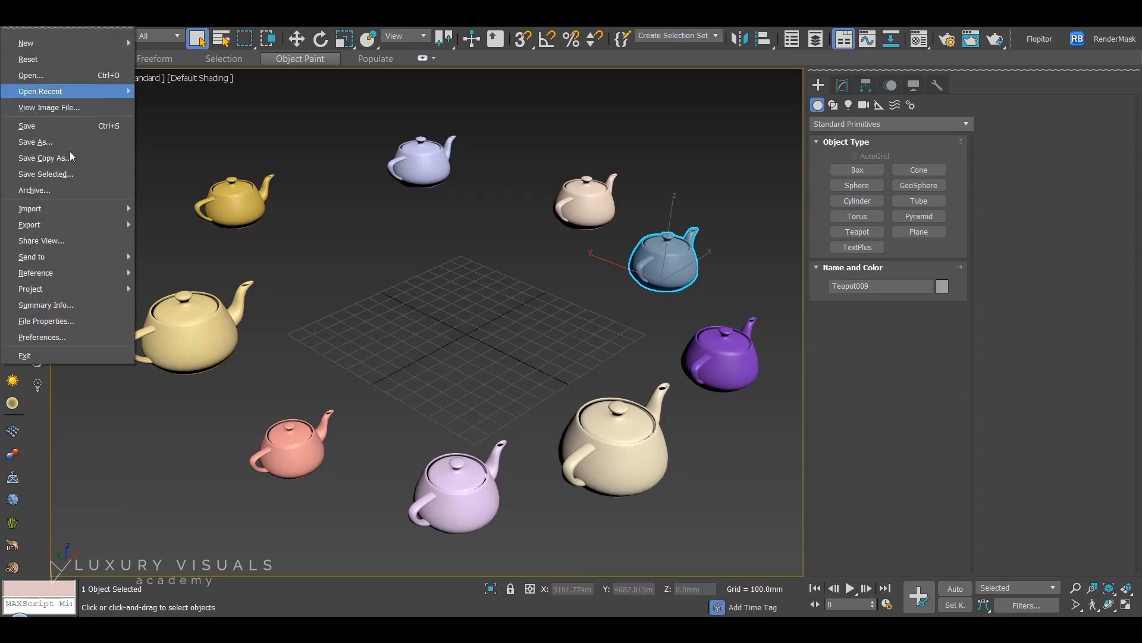
{"action": "mouse_move", "coordinate": [35, 273]}
{"action": "left_click", "coordinate": [216, 314]}
{"action": "left_click", "coordinate": [691, 109]}
{"action": "double_click", "coordinate": [510, 244]}
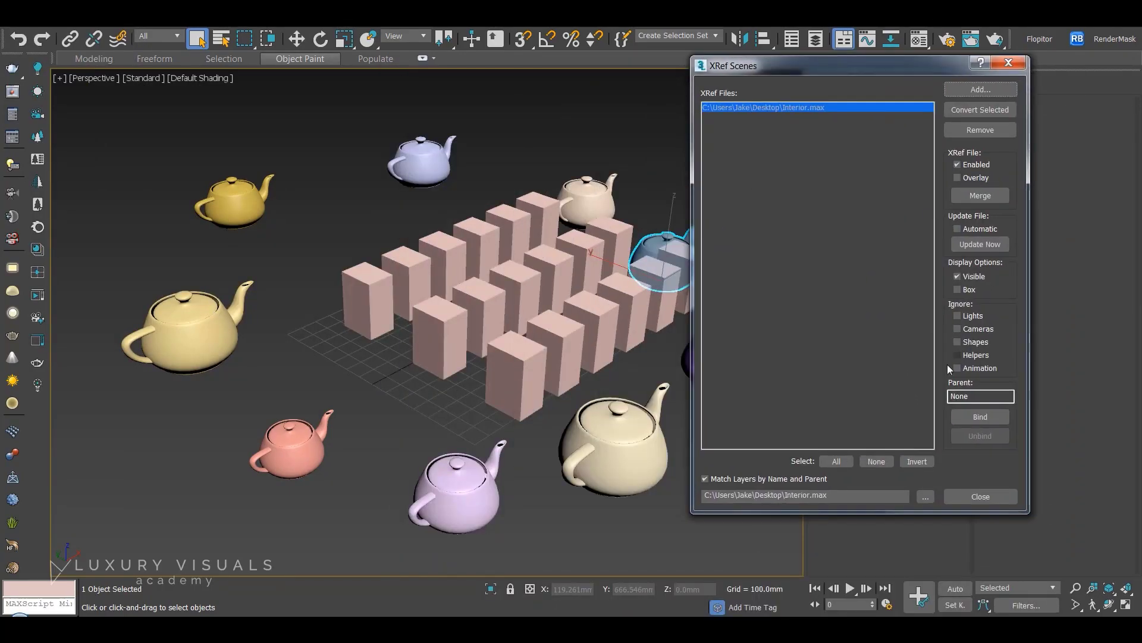
{"action": "left_click", "coordinate": [974, 276]}
{"action": "left_click", "coordinate": [978, 276]}
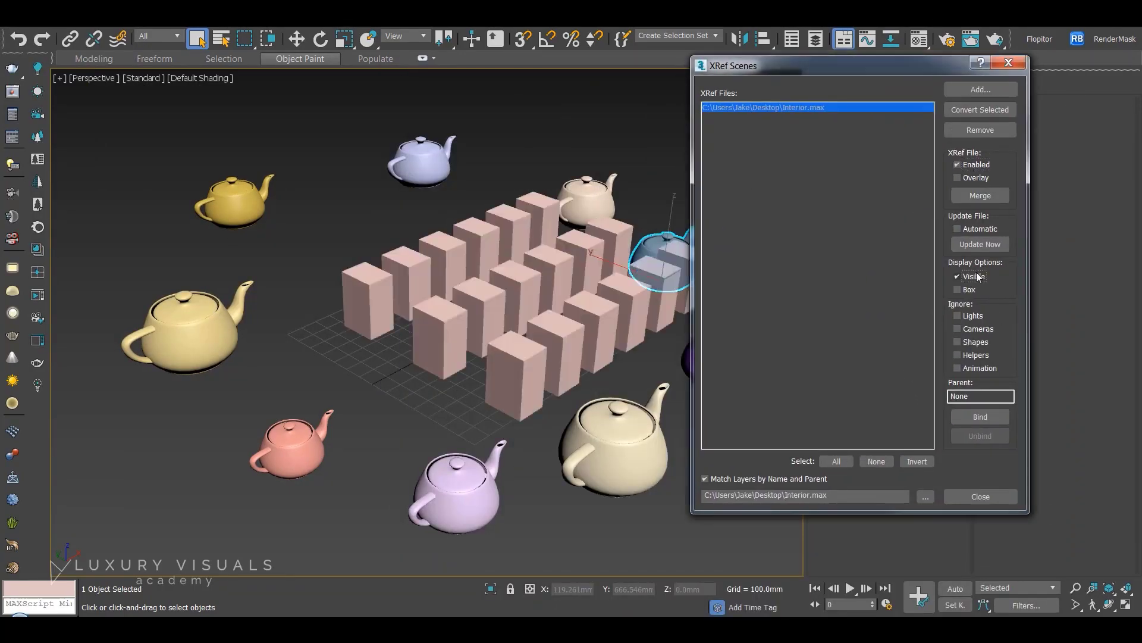
{"action": "left_click", "coordinate": [976, 497]}
{"action": "key", "text": "shift+q"}
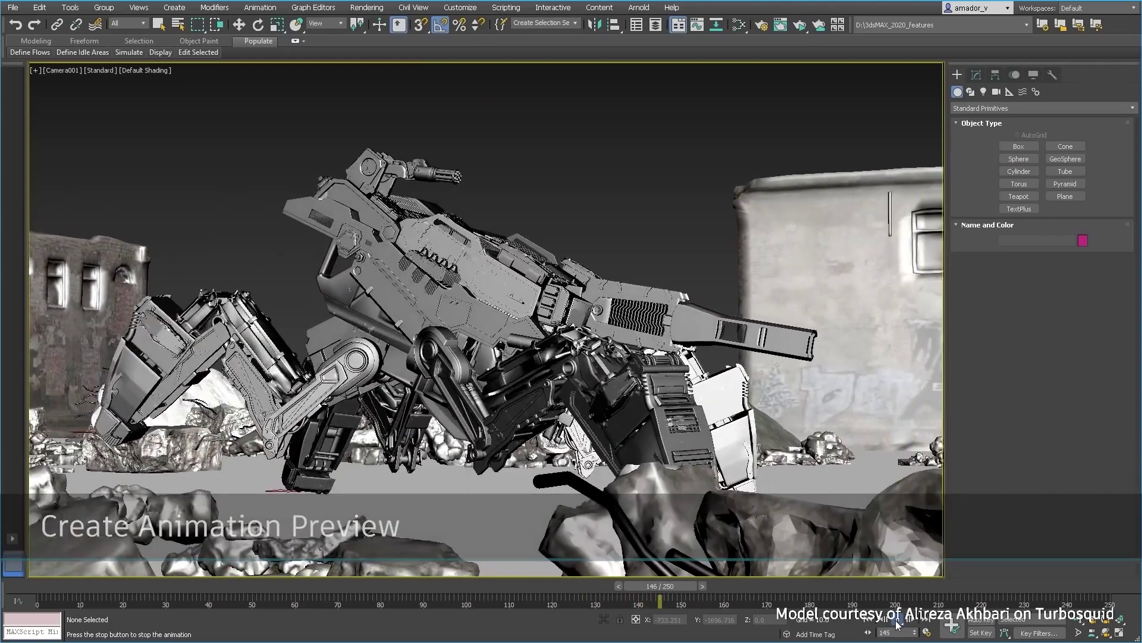
Step: Stop the mech animation preview playing in Camera001
{"action": "left_click", "coordinate": [898, 621]}
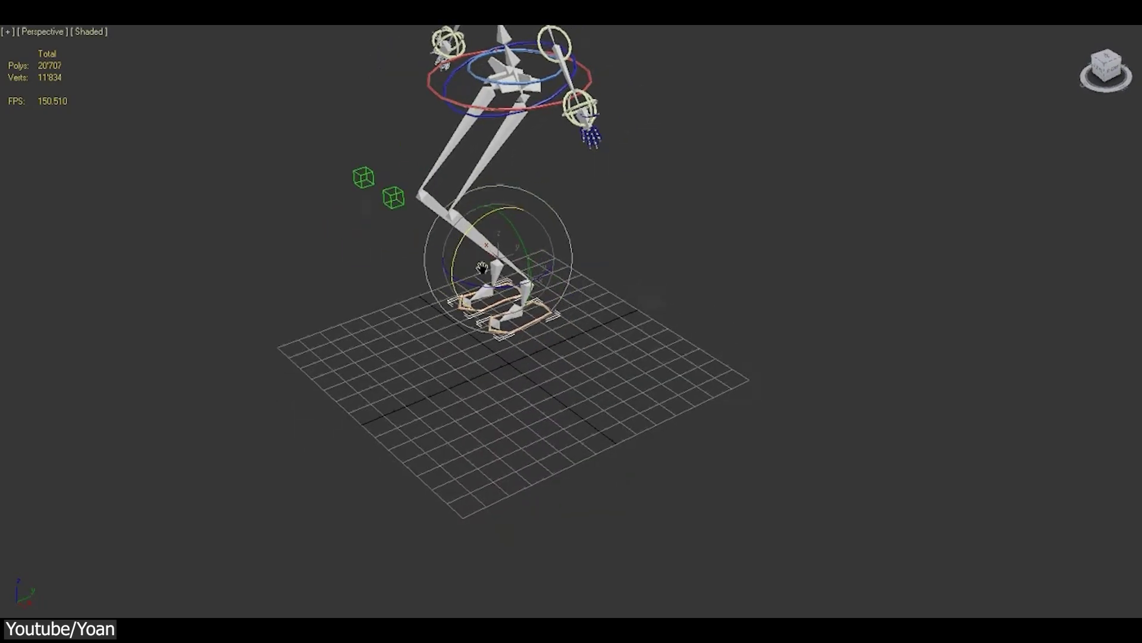
Step: Select the biped's pelvis and raise it so the legs straighten with feet planted
{"action": "middle_click_drag", "start_coordinate": [482, 268], "coordinate": [501, 257], "text": "alt"}
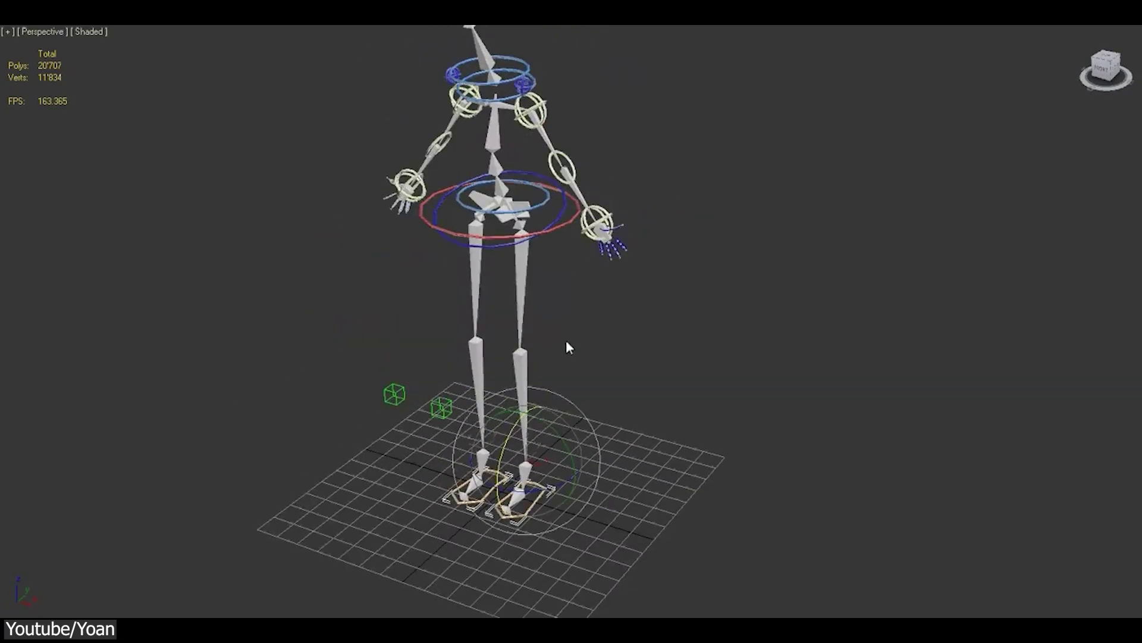
{"action": "middle_click_drag", "start_coordinate": [567, 345], "coordinate": [512, 231], "text": "alt"}
{"action": "left_click", "coordinate": [512, 231]}
{"action": "left_click_drag", "start_coordinate": [473, 253], "coordinate": [437, 256]}
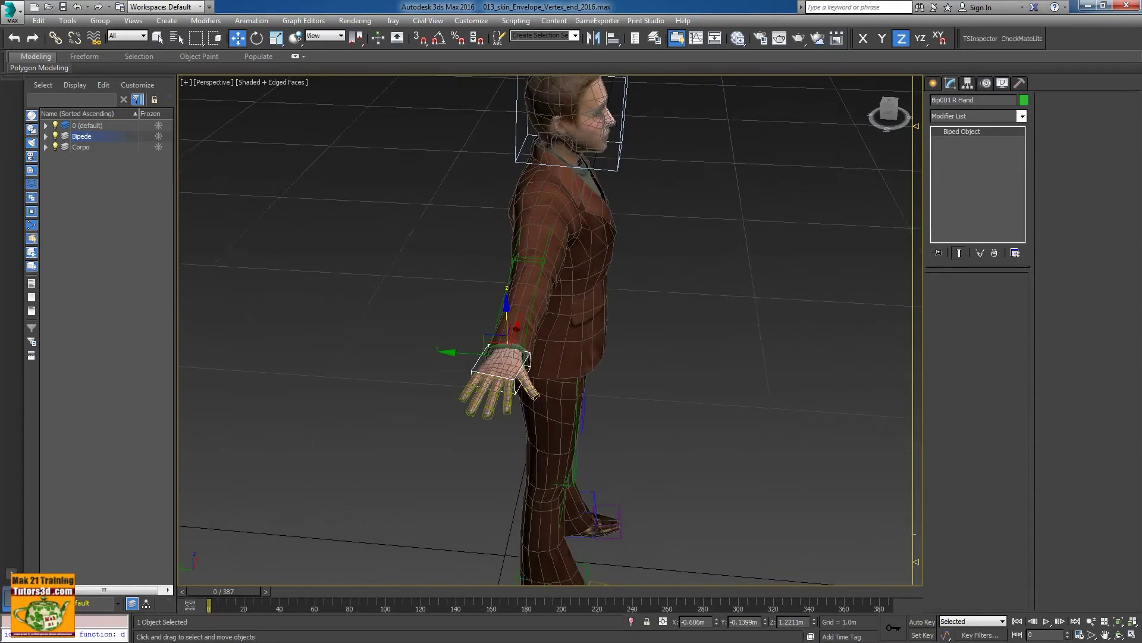
Step: Select the right toe and head bones of the skinned character and scrub the timeline to check deformation
{"action": "scroll", "coordinate": [504, 381], "scroll_direction": "up", "scroll_amount": 3}
{"action": "mouse_move", "coordinate": [504, 381]}
{"action": "middle_mouse_down", "text": "alt"}
{"action": "mouse_move", "coordinate": [452, 381]}
{"action": "mouse_move", "coordinate": [505, 381]}
{"action": "middle_mouse_up", "text": "alt"}
{"action": "scroll", "coordinate": [505, 382], "scroll_direction": "up", "scroll_amount": 5}
{"action": "left_click", "coordinate": [645, 434]}
{"action": "scroll", "coordinate": [648, 476], "scroll_direction": "down", "scroll_amount": 3}
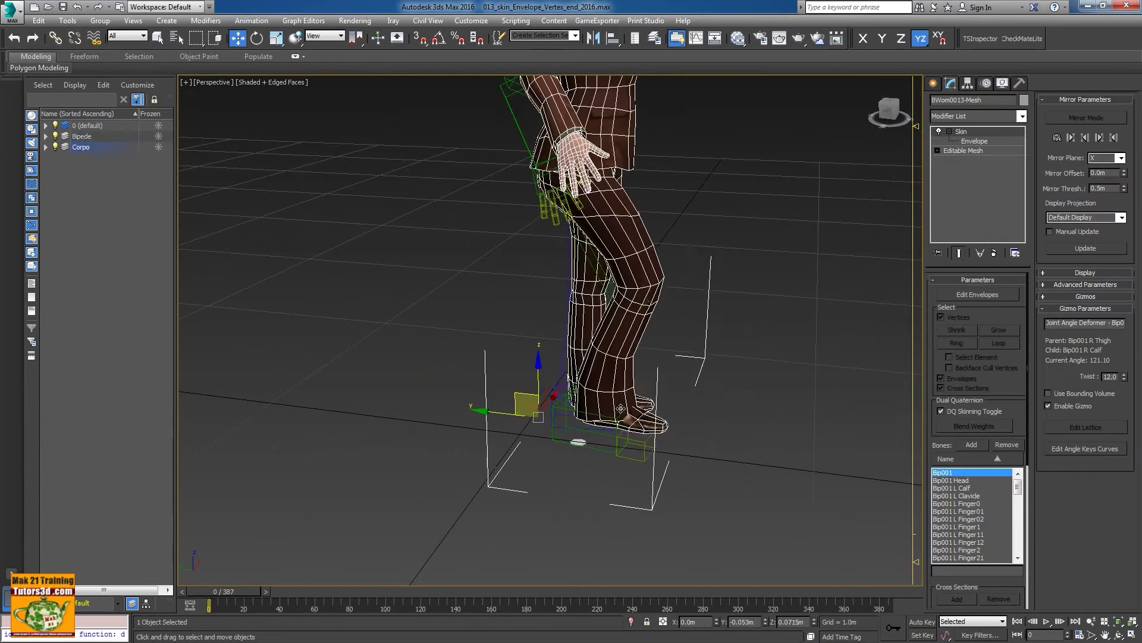
{"action": "middle_click_drag", "start_coordinate": [648, 476], "coordinate": [594, 212], "text": "alt"}
{"action": "scroll", "coordinate": [611, 423], "scroll_direction": "down", "scroll_amount": 3}
{"action": "left_click", "coordinate": [593, 213]}
{"action": "scroll", "coordinate": [598, 220], "scroll_direction": "up", "scroll_amount": 3}
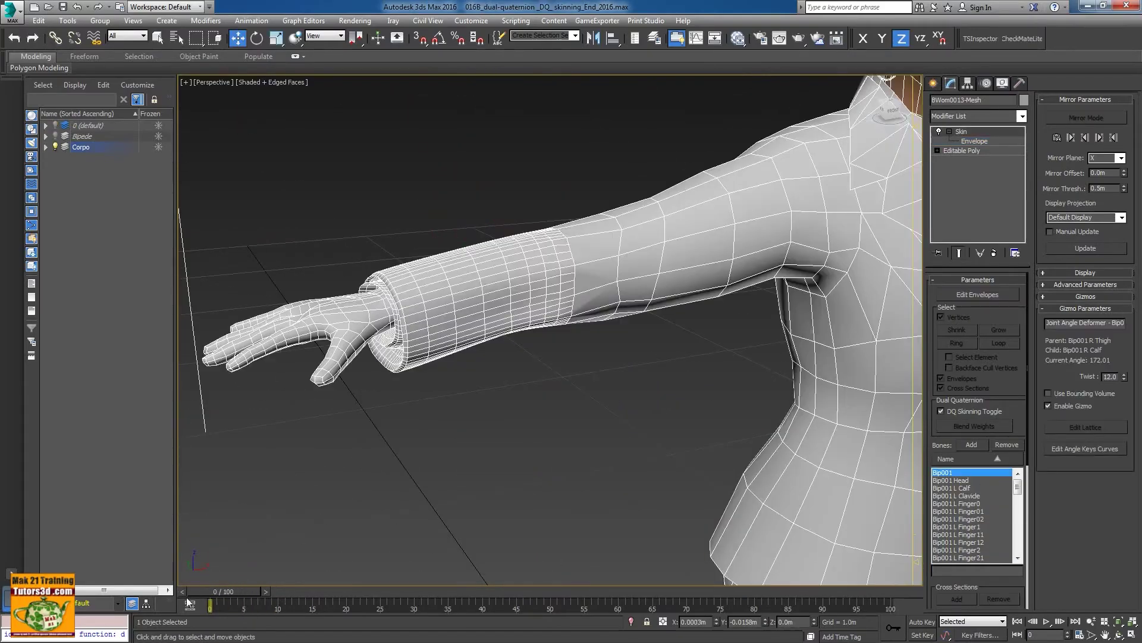
{"action": "mouse_move", "coordinate": [186, 597]}
{"action": "left_mouse_down"}
{"action": "mouse_move", "coordinate": [323, 593]}
{"action": "mouse_move", "coordinate": [190, 595]}
{"action": "left_mouse_up"}
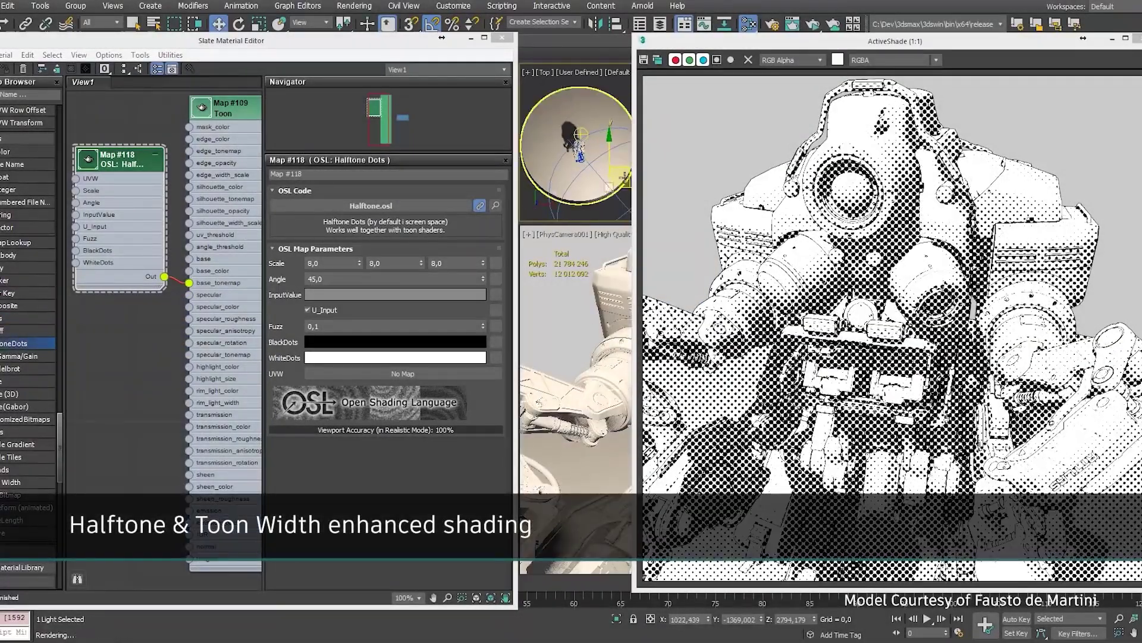
Step: Set the first Halftone Scale value to 5
{"action": "double_click", "coordinate": [333, 263]}
{"action": "type", "text": "5"}
{"action": "key", "text": "Tab"}
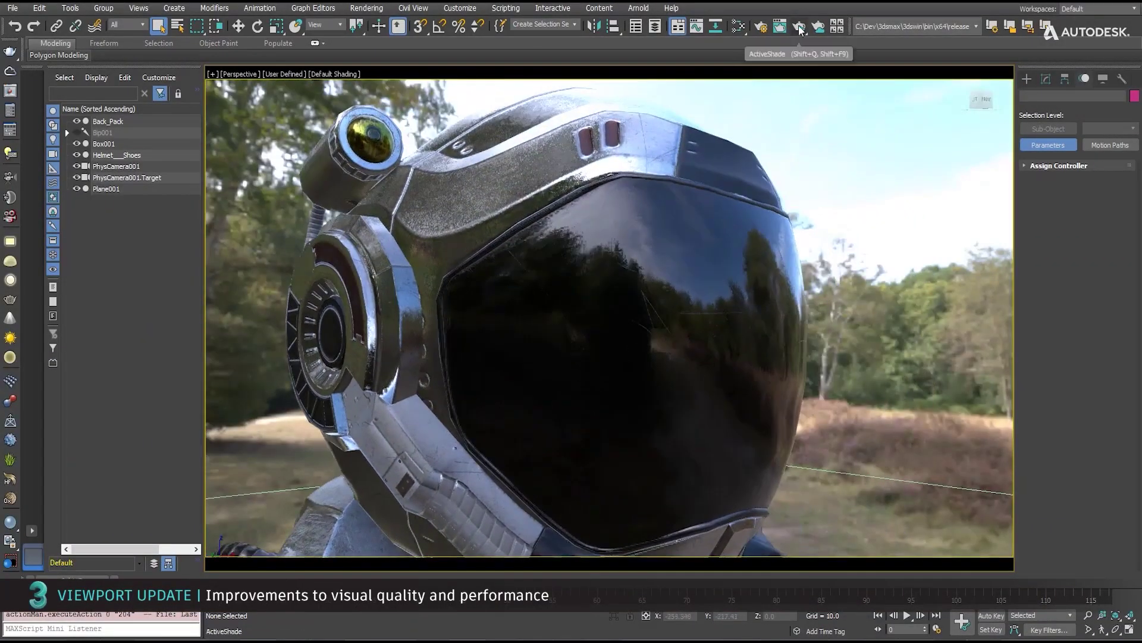
Step: Render the helmet in ActiveShade and swap the HDRI environment to small_harbor_02_2k
{"action": "left_click", "coordinate": [800, 28]}
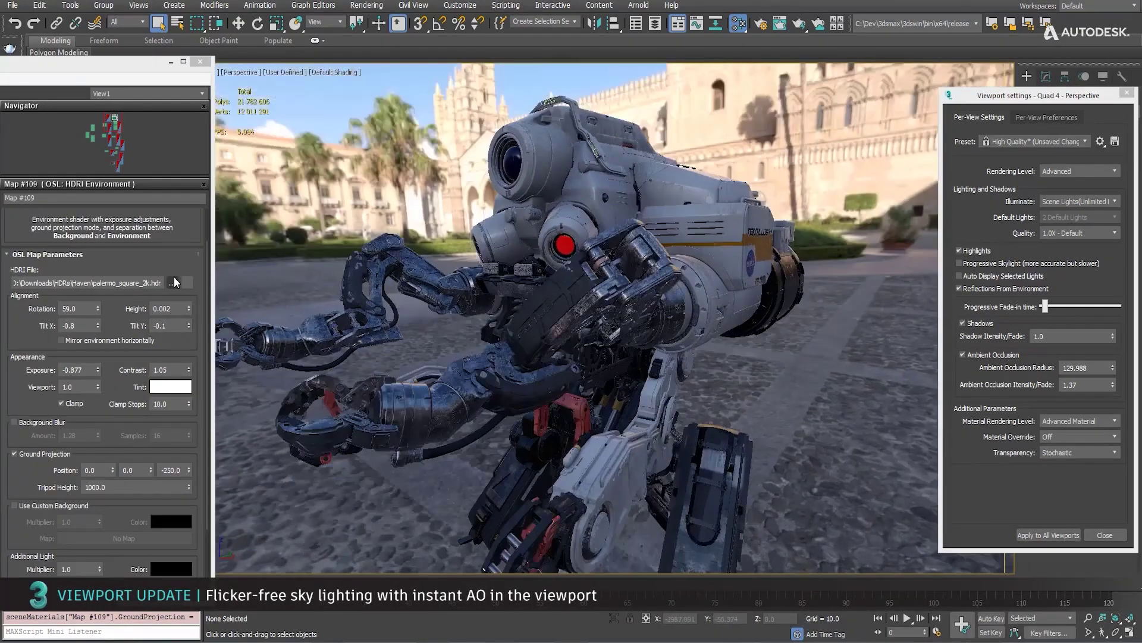
{"action": "left_click", "coordinate": [176, 282]}
{"action": "double_click", "coordinate": [158, 186]}
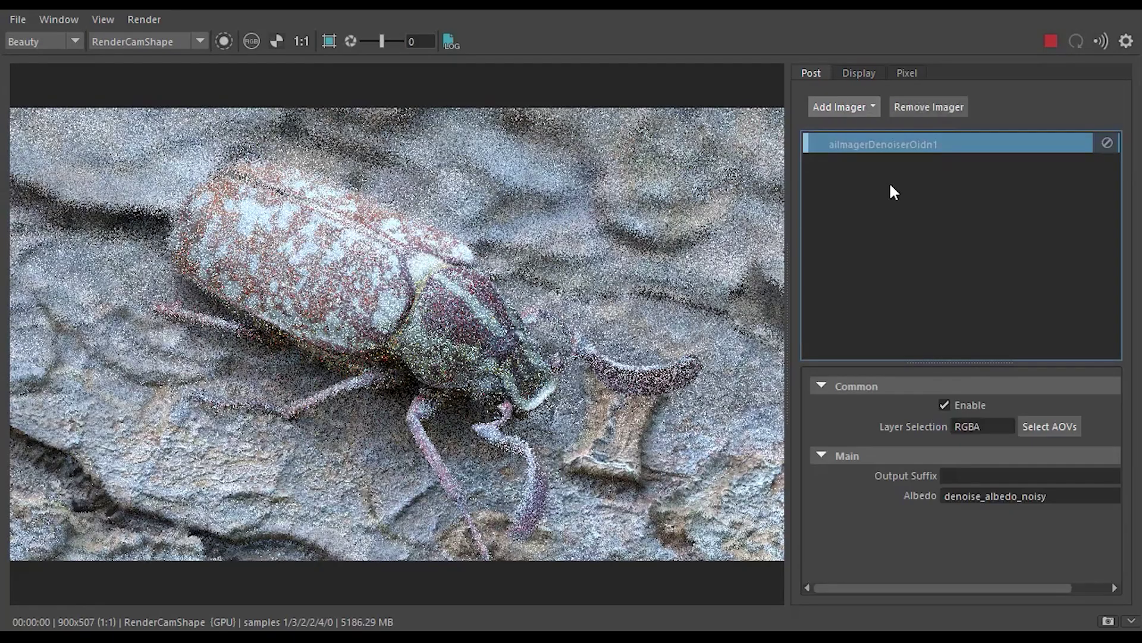
Step: Compare the Denoiser Oidn imager off and on, then add an Exposure imager to the room render
{"action": "left_click", "coordinate": [1107, 143]}
{"action": "left_click", "coordinate": [1107, 142]}
{"action": "left_click", "coordinate": [821, 107]}
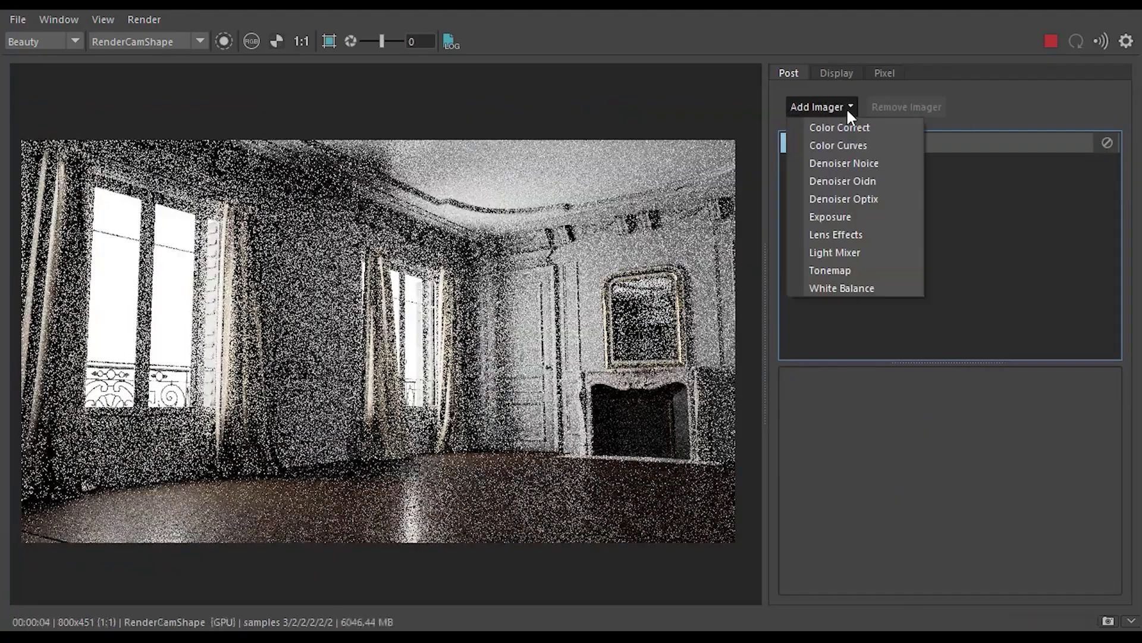